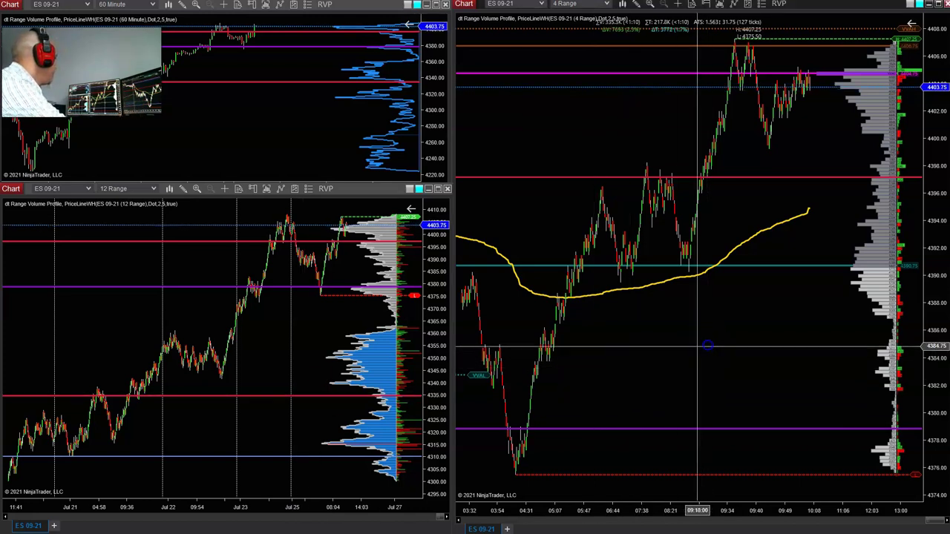
Compress the 4 Range chart's bars so it spans roughly 04:05 to 13:05.
drag(727, 510, 713, 509)
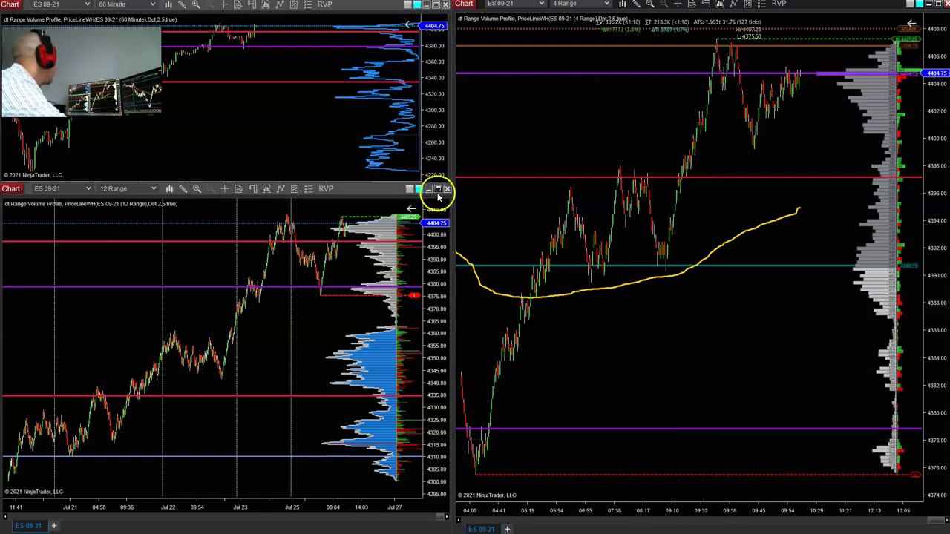
Maximize the 12 Range chart and compress its bars to show history back to Jul 18.
click(437, 190)
drag(561, 505, 706, 505)
drag(428, 326, 348, 372)
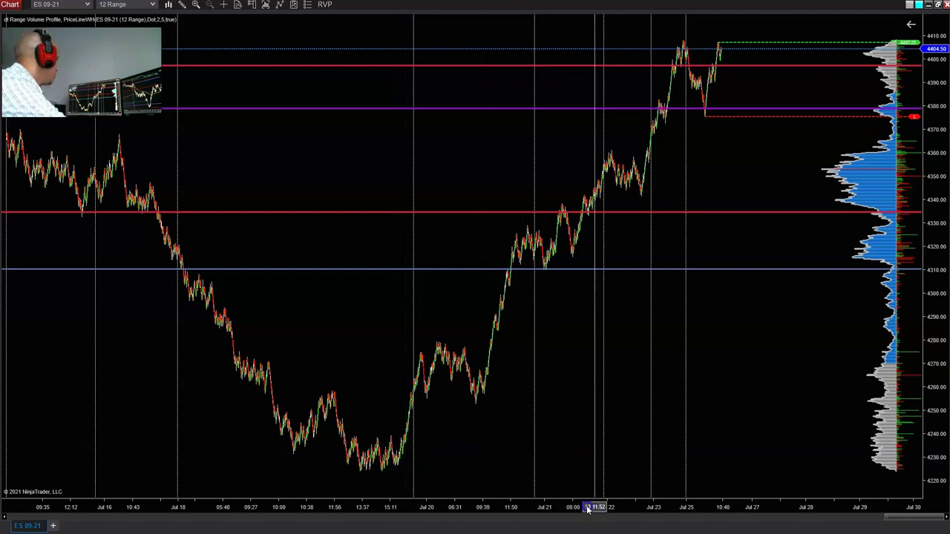
scroll(594, 440, up, 3)
scroll(698, 411, up, 3)
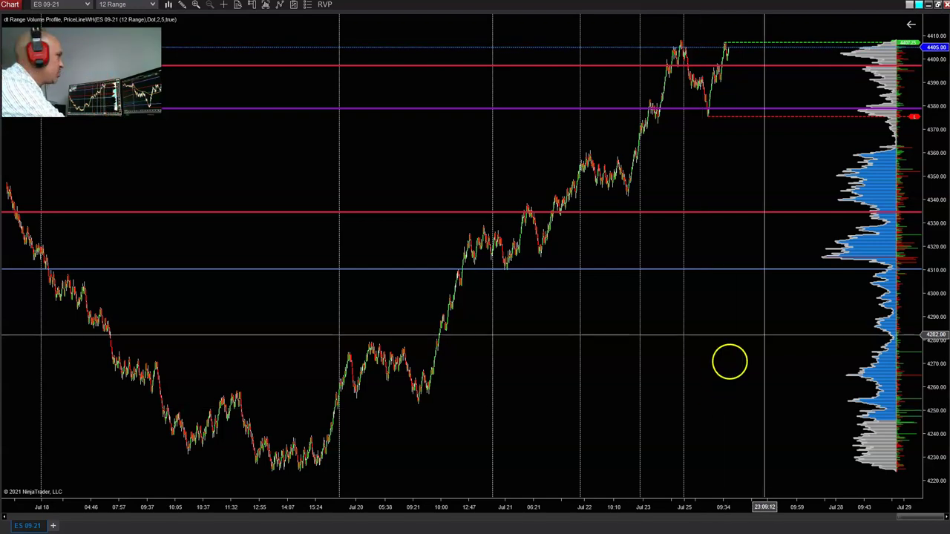
Restore the maximized 12 Range chart to the three-chart ES 09-21 layout.
click(938, 5)
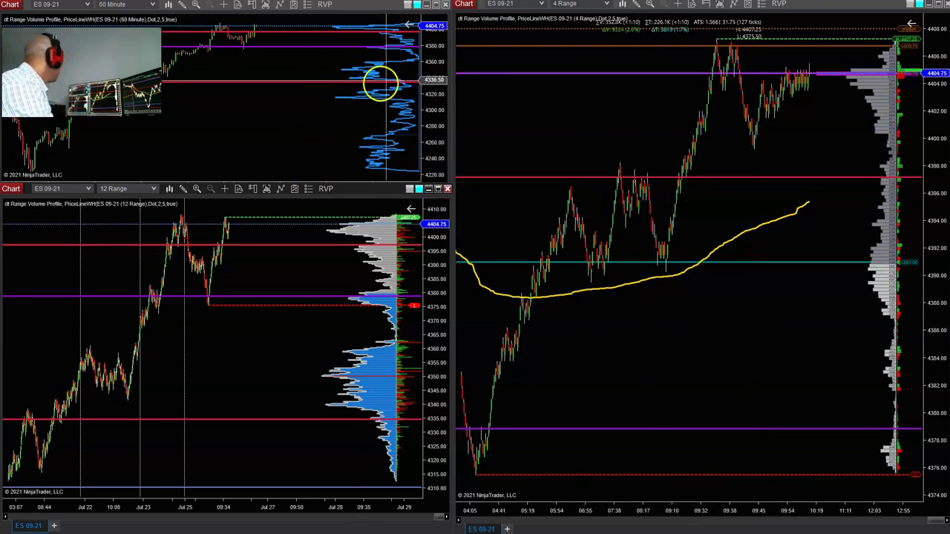
Maximize the 60 Minute chart and compress its bars to show earlier June history.
click(436, 4)
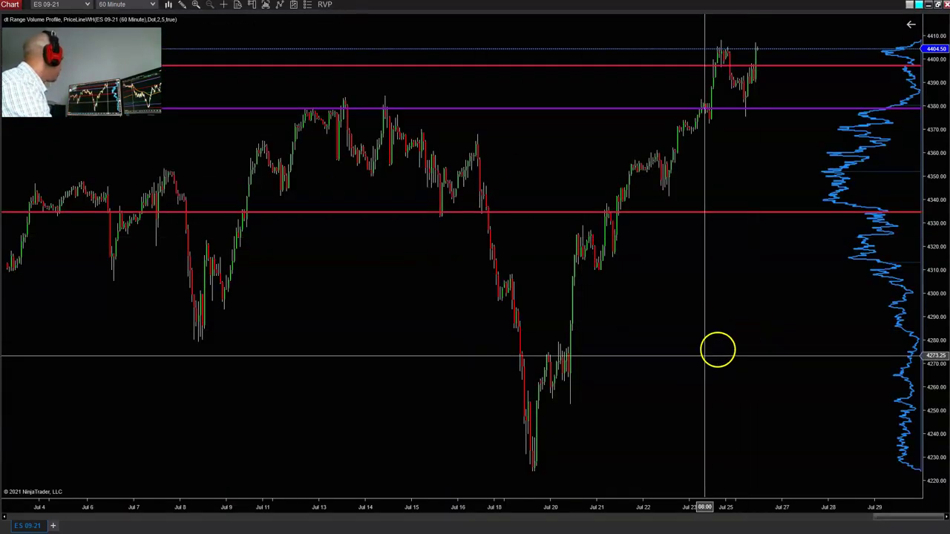
drag(596, 509, 666, 474)
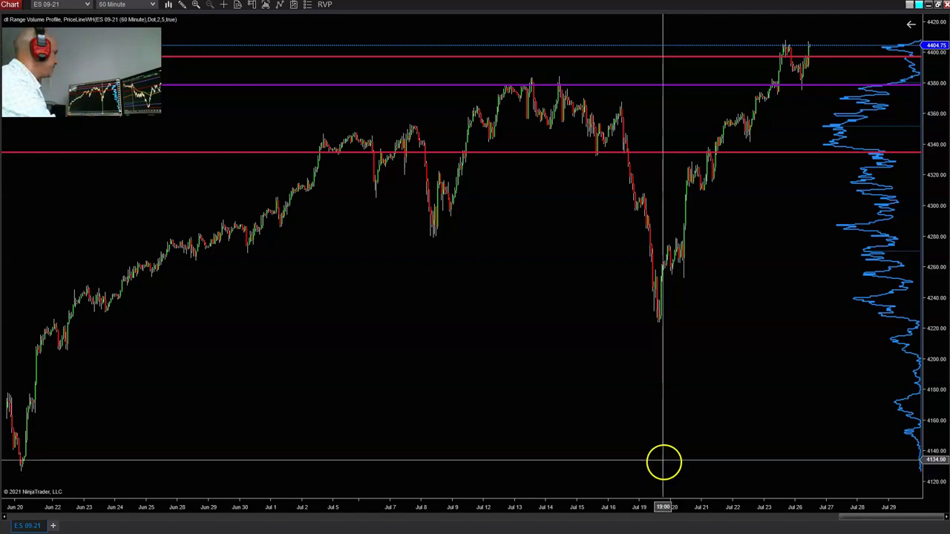
drag(153, 505, 99, 485)
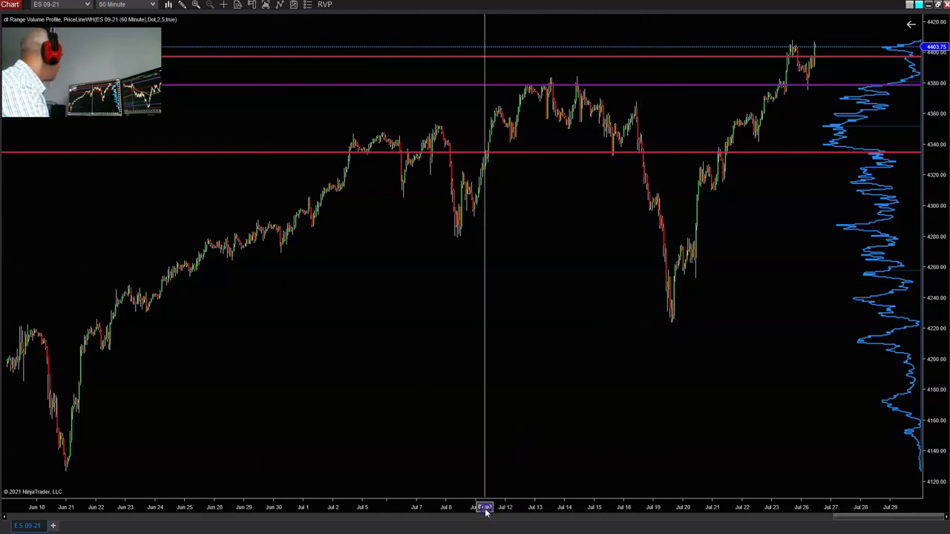
scroll(483, 475, down, 3)
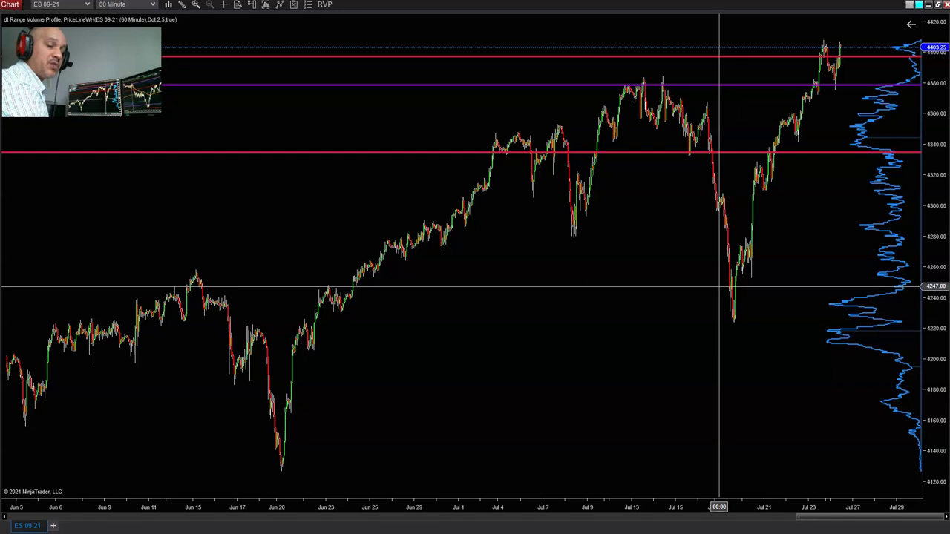
click(722, 274)
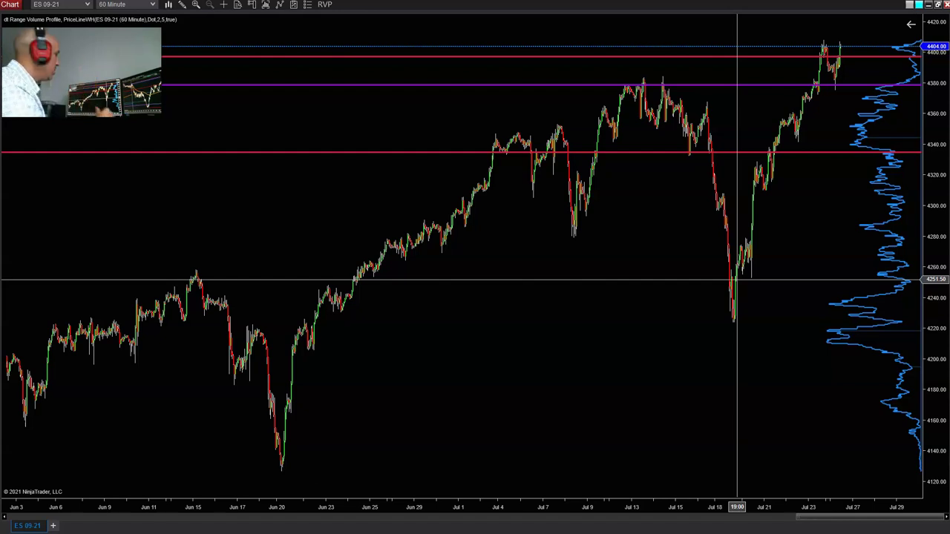
Rescale the 60 Minute chart's bar spacing to cover about Jun 21 through Jul 30.
drag(636, 508, 505, 476)
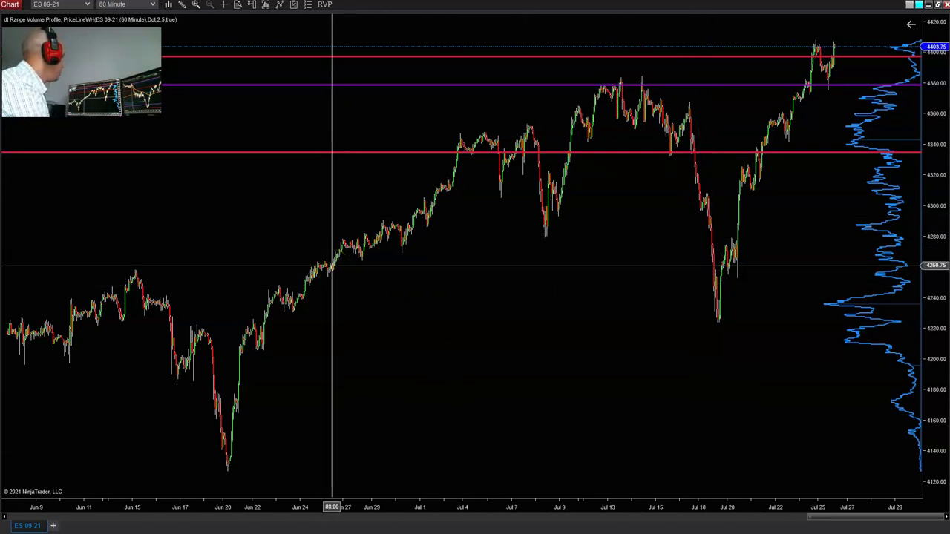
drag(621, 504, 564, 508)
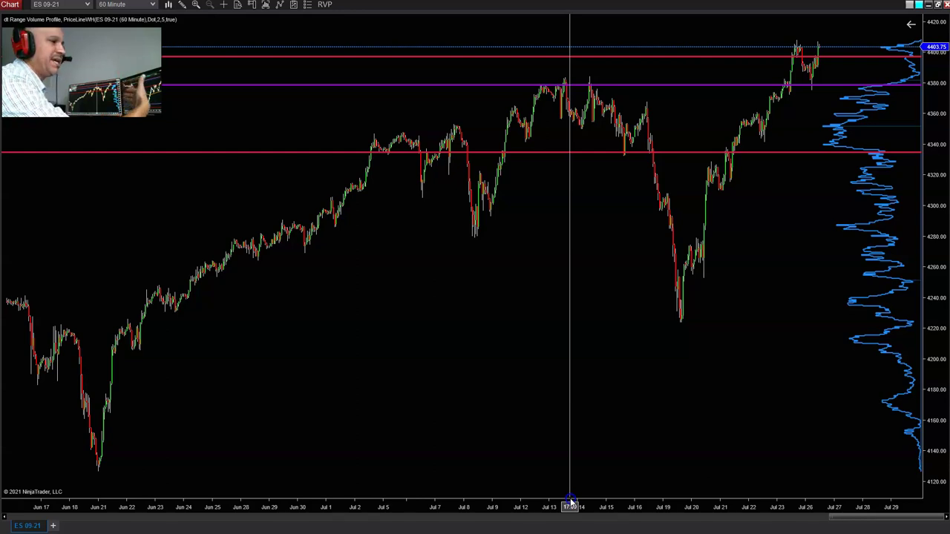
click(594, 498)
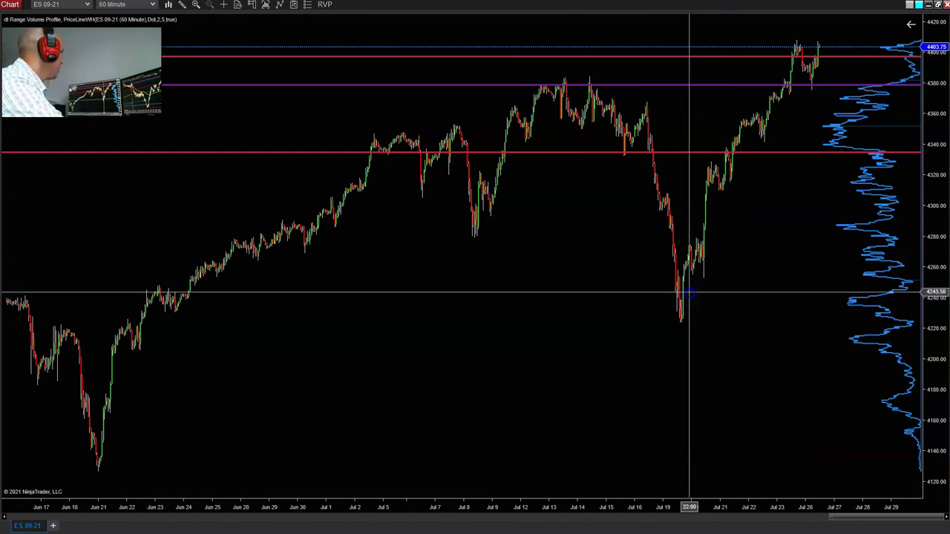
scroll(724, 296, down, 3)
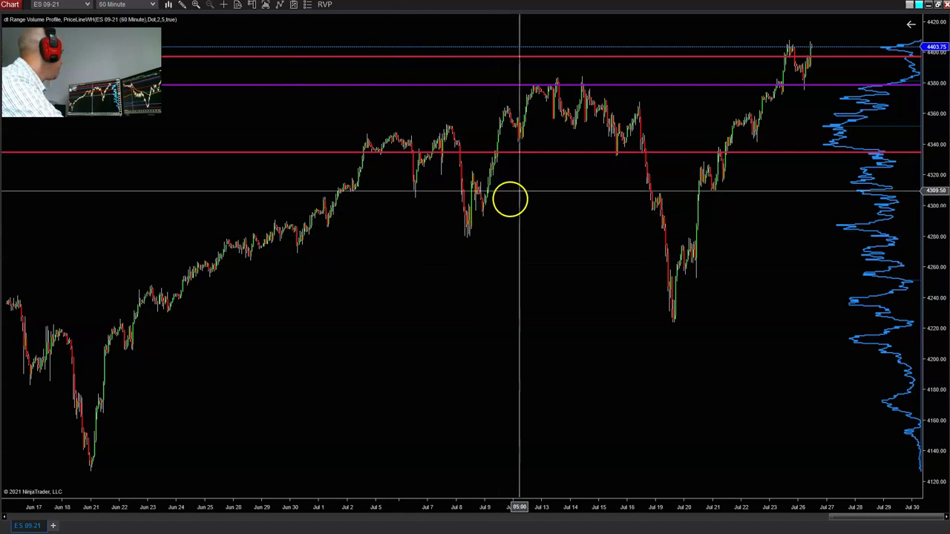
drag(708, 510, 698, 506)
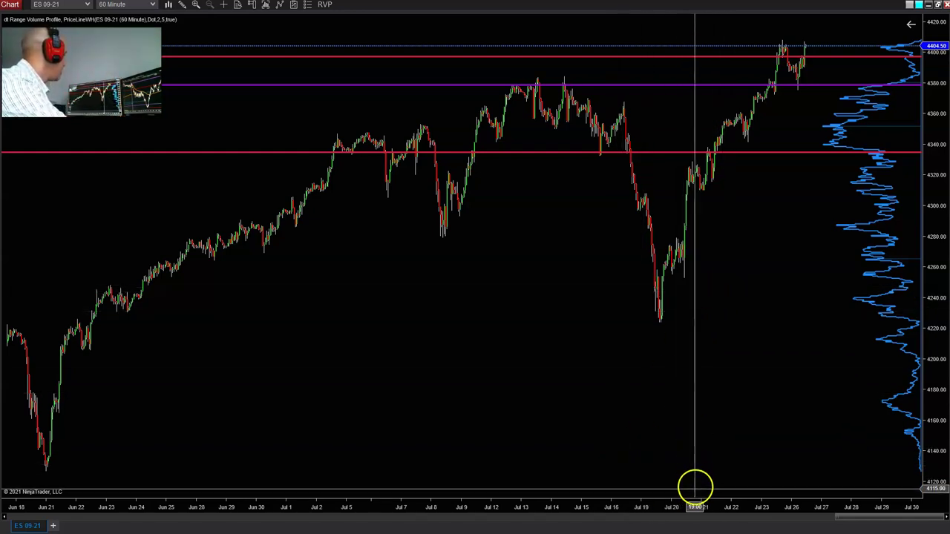
drag(695, 505, 678, 484)
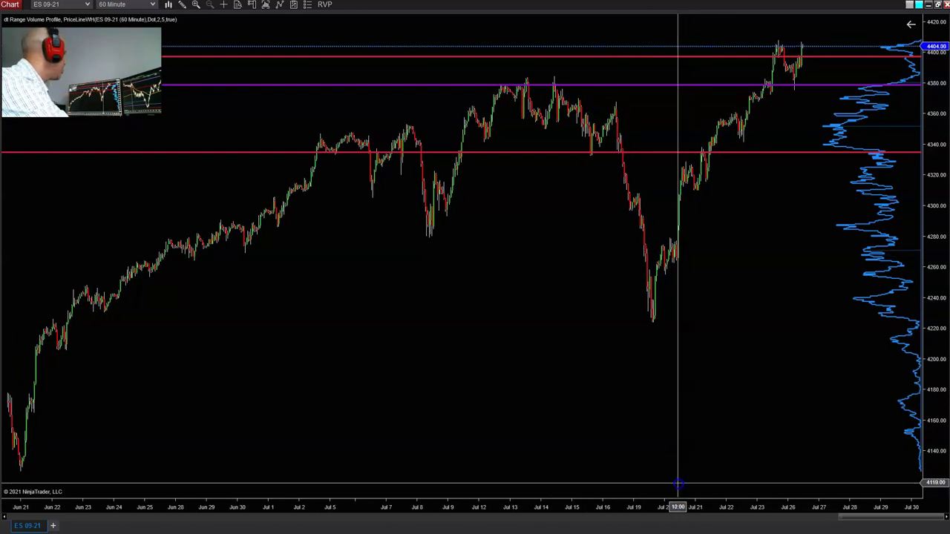
Compress the chart to span Jun 1–Jul 29 and lower the purple line to about 4306.
click(589, 175)
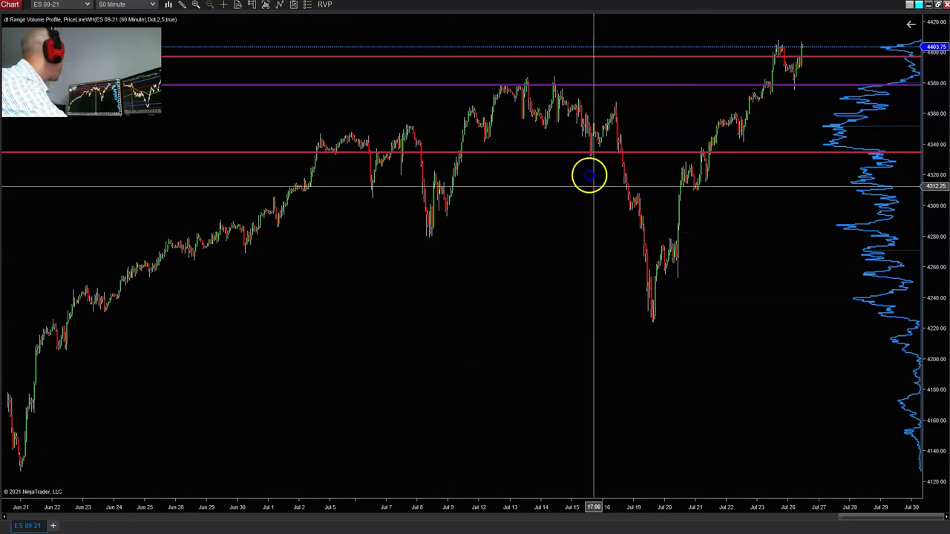
click(93, 299)
click(159, 293)
drag(445, 510, 404, 512)
click(287, 299)
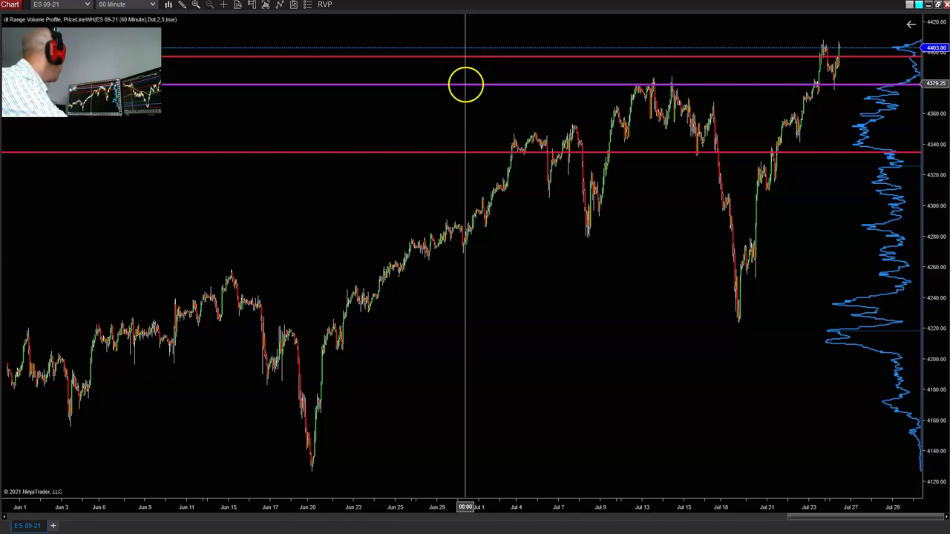
drag(464, 85, 458, 195)
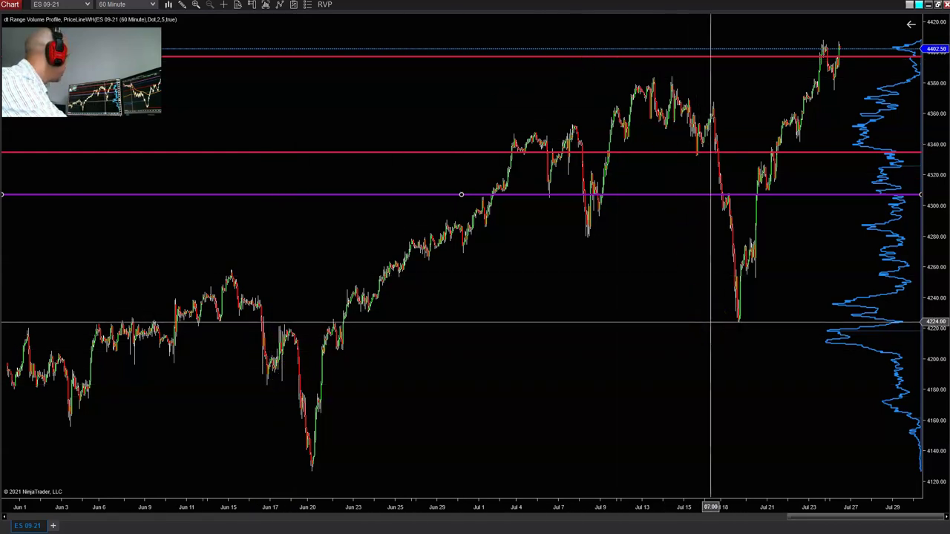
Move the purple line down onto the Jul 19 low at about 4224, fine-tuning its alignment.
drag(503, 195, 451, 320)
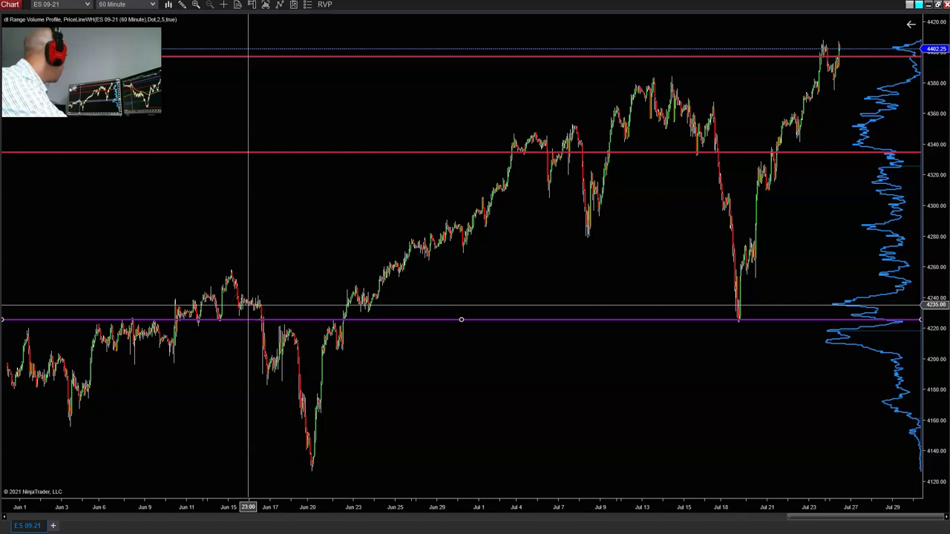
click(265, 319)
mouse_move(261, 319)
mouse_down()
mouse_move(245, 306)
mouse_move(253, 296)
mouse_move(299, 457)
mouse_move(344, 328)
mouse_move(259, 301)
mouse_move(250, 307)
mouse_move(350, 348)
mouse_move(528, 156)
mouse_move(698, 115)
mouse_move(662, 310)
mouse_move(729, 320)
mouse_move(383, 282)
mouse_move(274, 335)
mouse_move(259, 314)
mouse_move(268, 320)
mouse_move(240, 316)
mouse_move(264, 322)
mouse_up()
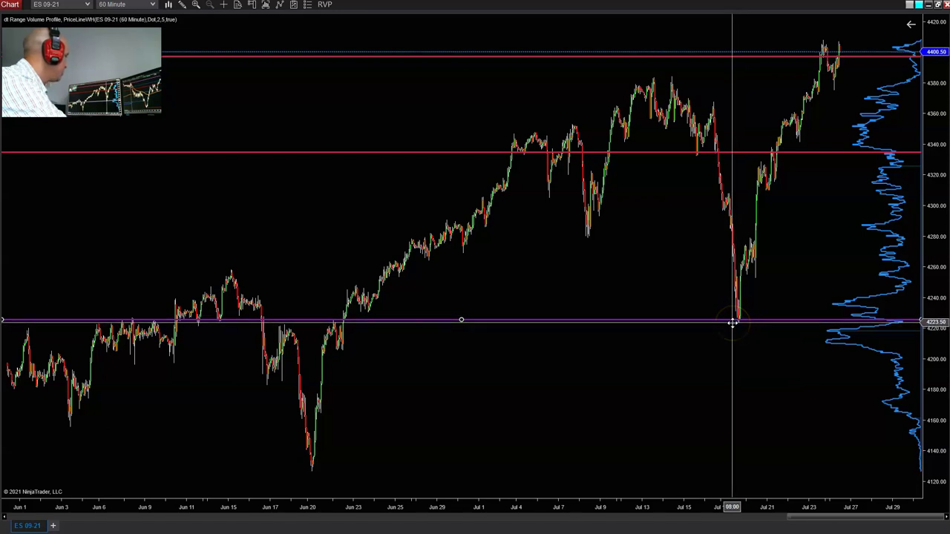
click(711, 321)
click(730, 322)
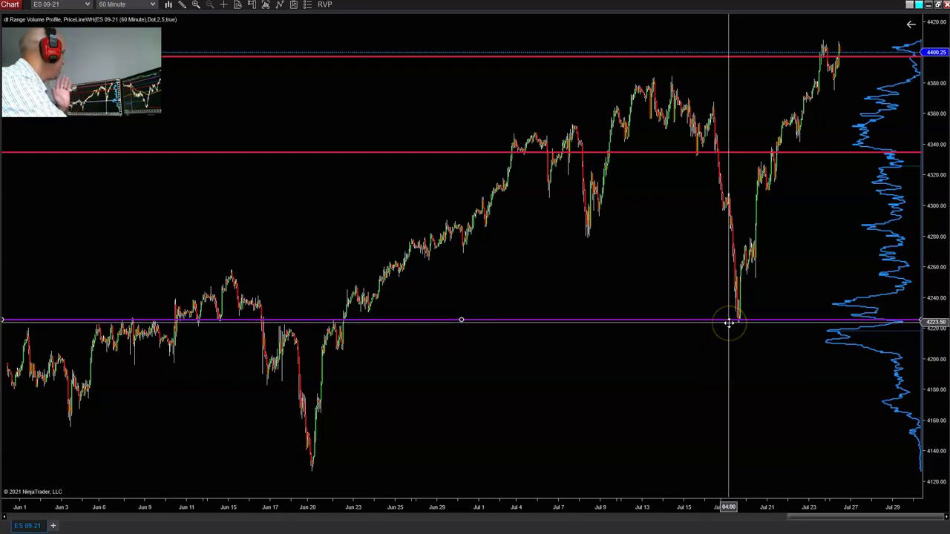
drag(730, 322, 804, 71)
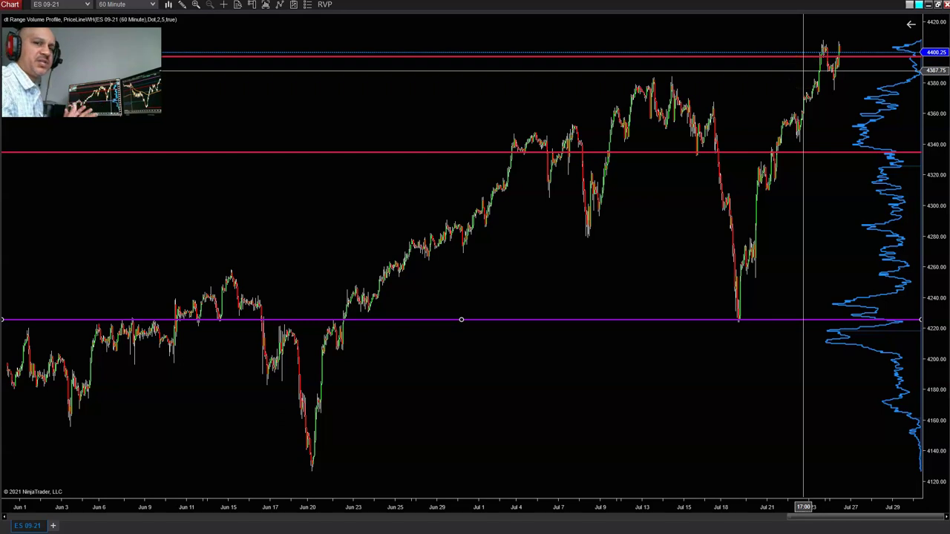